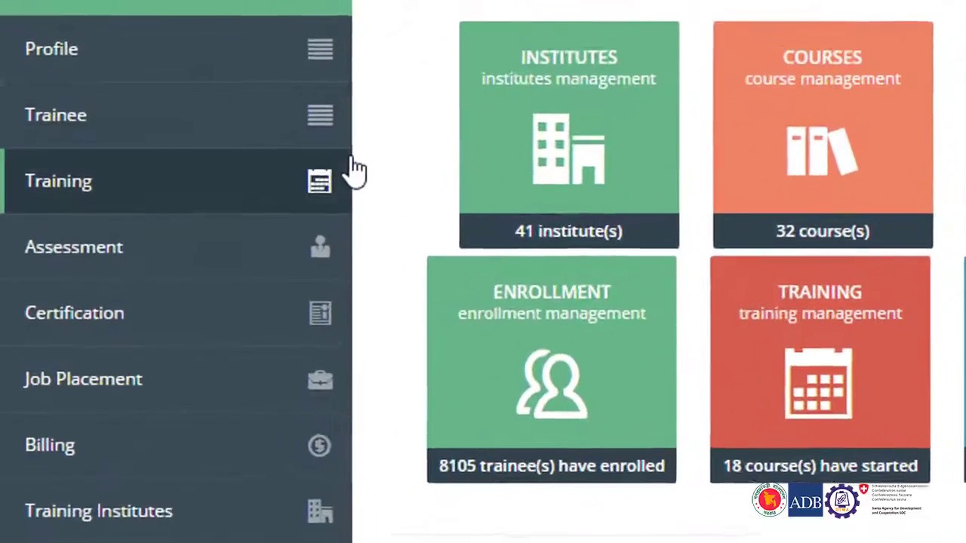
Open the training calendar page and choose Ismail Textile Mills Ltd. as the training institute.
{"action": "left_click", "coordinate": [178, 259]}
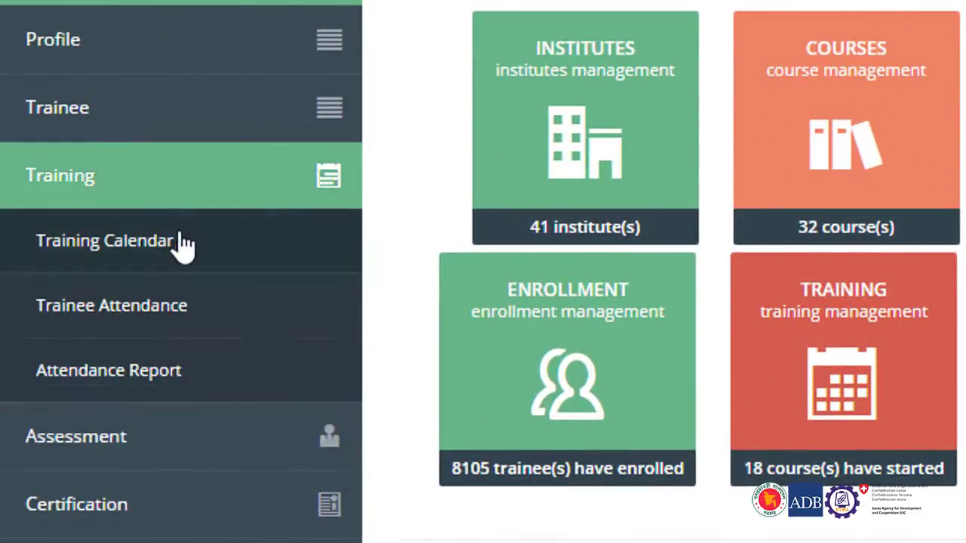
{"action": "left_click", "coordinate": [210, 257]}
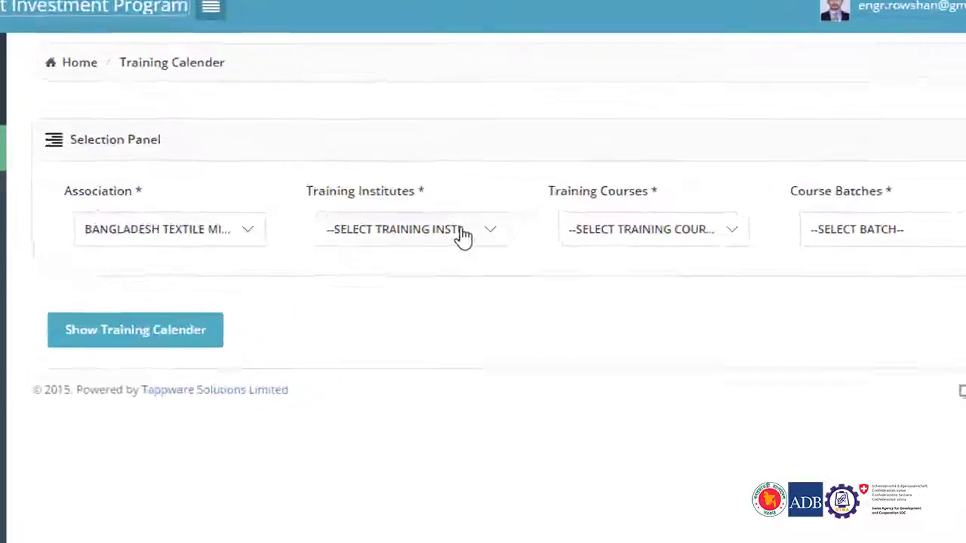
{"action": "left_click", "coordinate": [463, 234]}
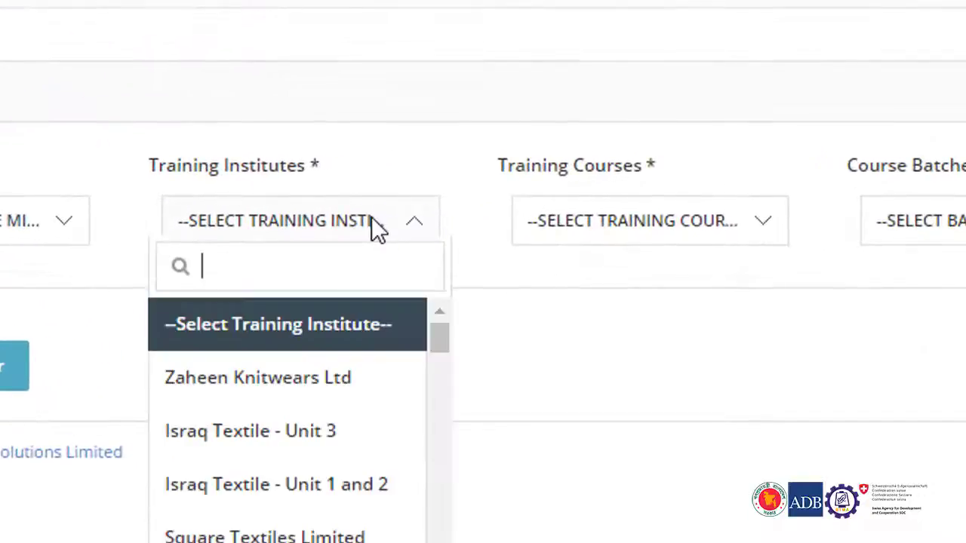
{"action": "type", "text": "is"}
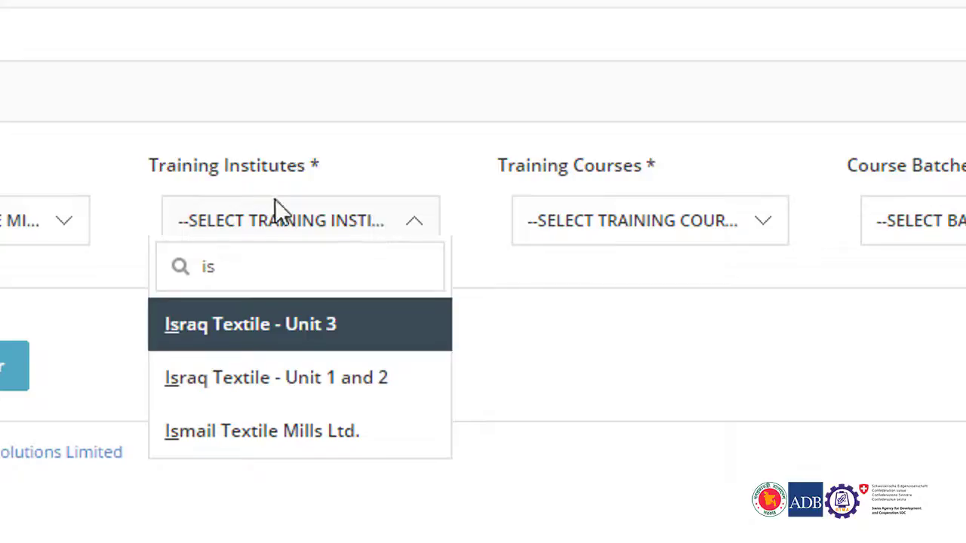
{"action": "left_click", "coordinate": [341, 436]}
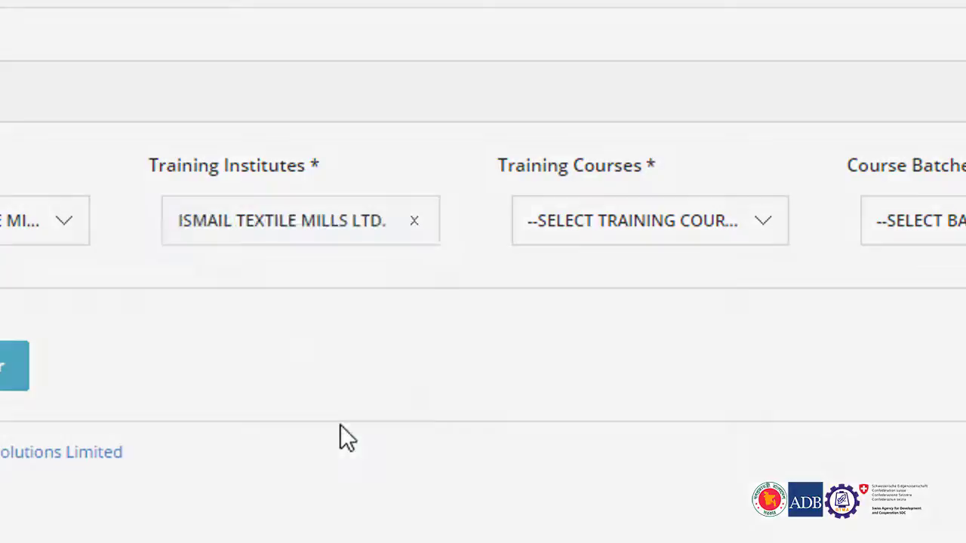
Choose the BWS | Basic Woven Structure training course and course batch 3.
{"action": "left_click", "coordinate": [626, 207]}
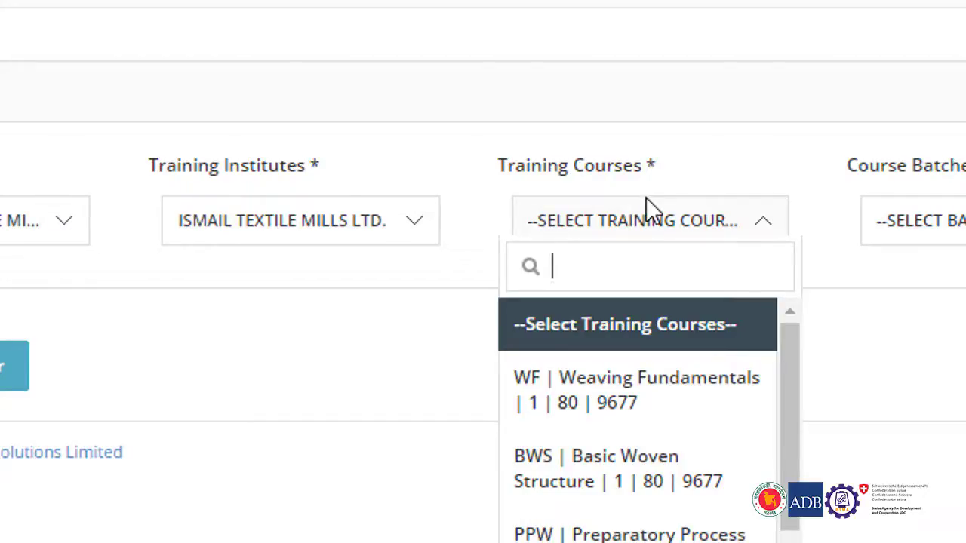
{"action": "left_click", "coordinate": [739, 479]}
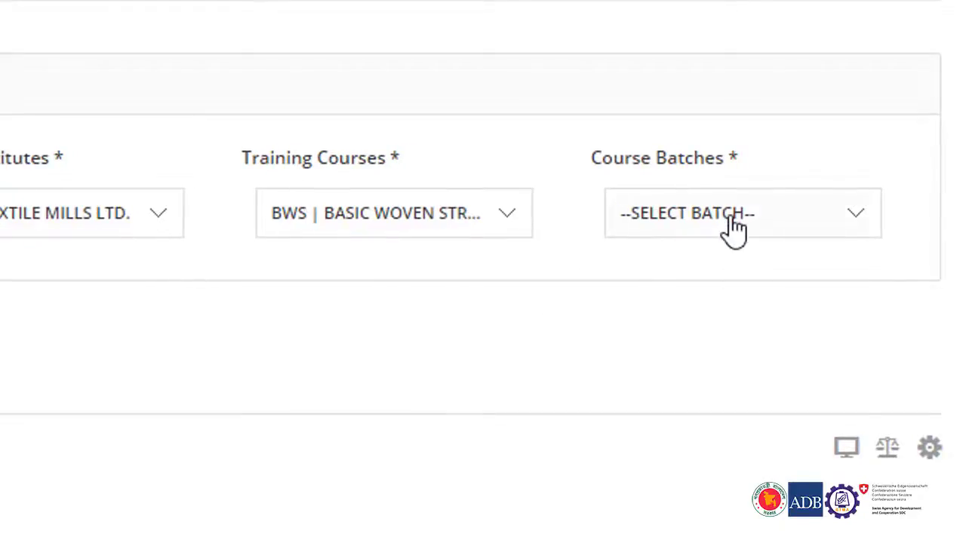
{"action": "left_click", "coordinate": [745, 217]}
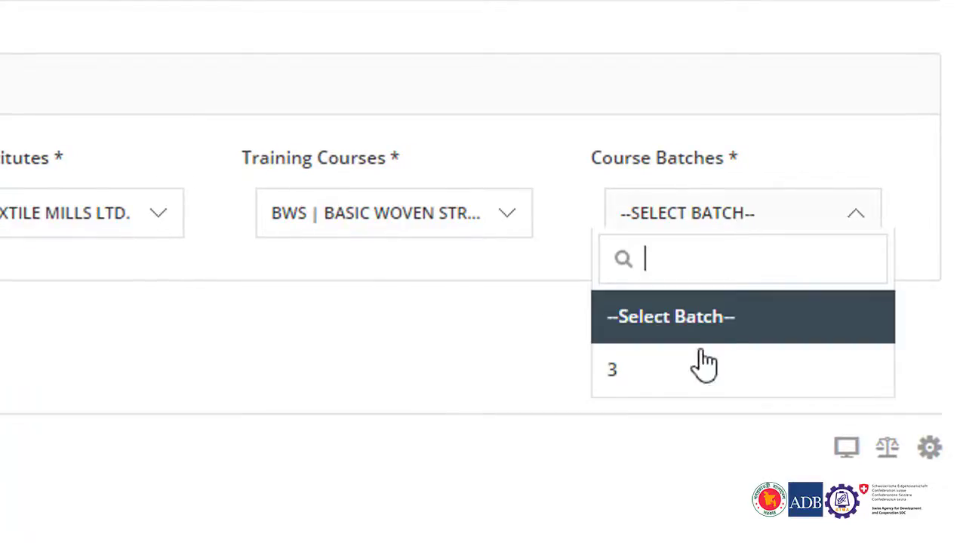
{"action": "left_click", "coordinate": [713, 374]}
Review the batch training details and show the training calendar for the batch.
{"action": "scroll", "coordinate": [808, 321], "scroll_direction": "down", "scroll_amount": 1}
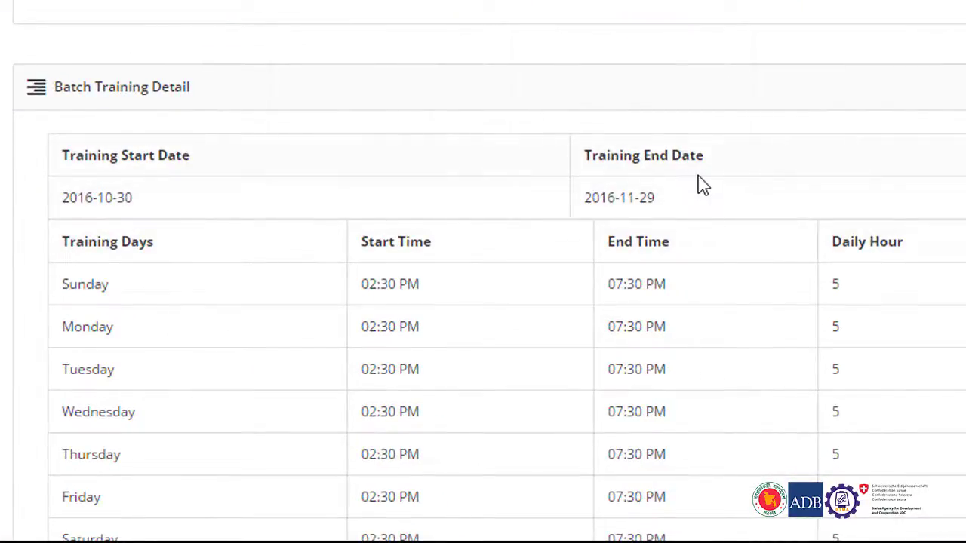
{"action": "scroll", "coordinate": [658, 205], "scroll_direction": "down", "scroll_amount": 1}
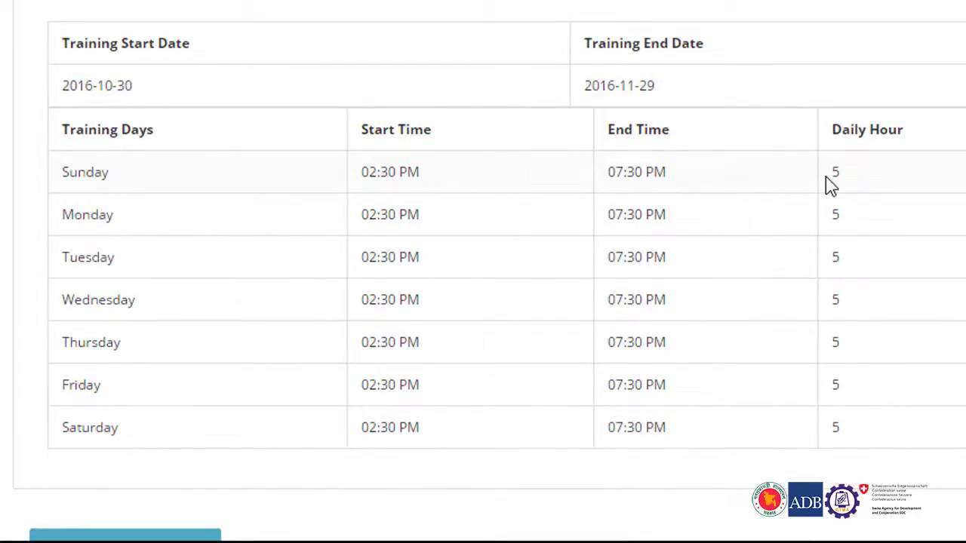
{"action": "scroll", "coordinate": [868, 158], "scroll_direction": "down", "scroll_amount": 1}
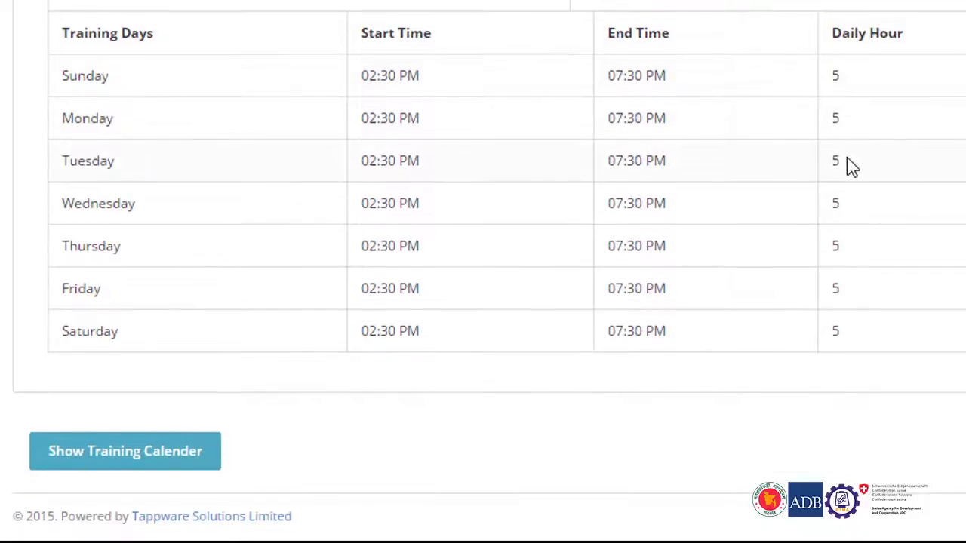
{"action": "scroll", "coordinate": [845, 166], "scroll_direction": "up", "scroll_amount": 1}
{"action": "scroll", "coordinate": [847, 166], "scroll_direction": "down", "scroll_amount": 1}
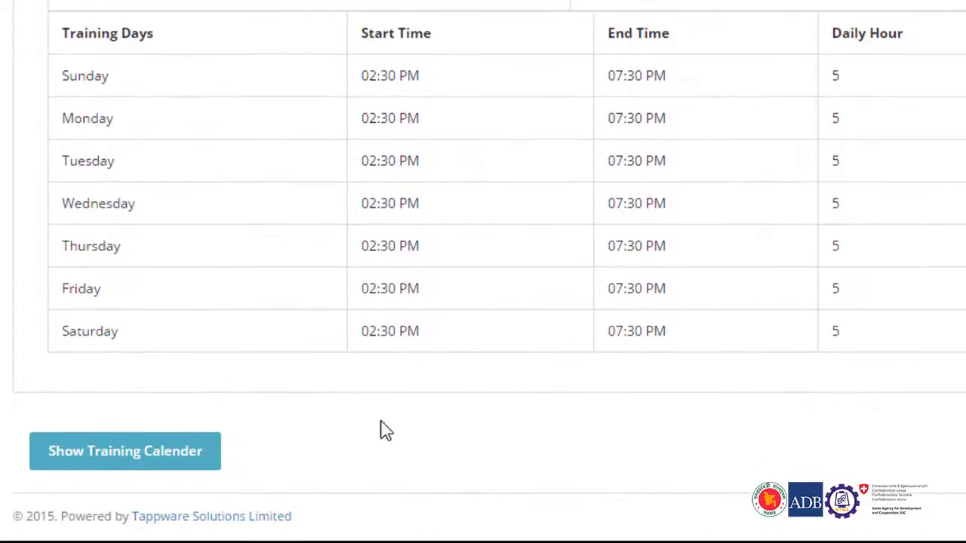
{"action": "left_click", "coordinate": [143, 456]}
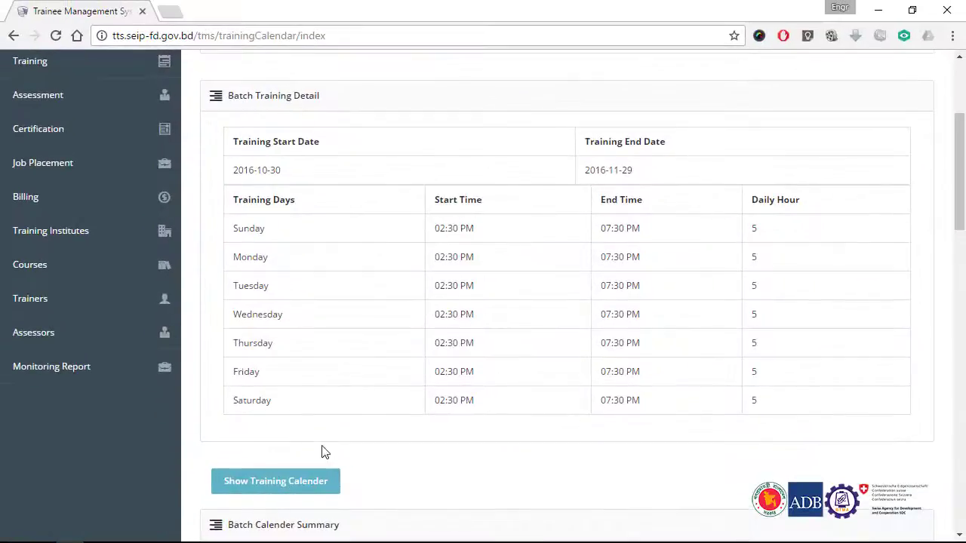
Examine the batch calendar's total days, total hours and the full list of training dates.
{"action": "scroll", "coordinate": [325, 448], "scroll_direction": "down", "scroll_amount": 3}
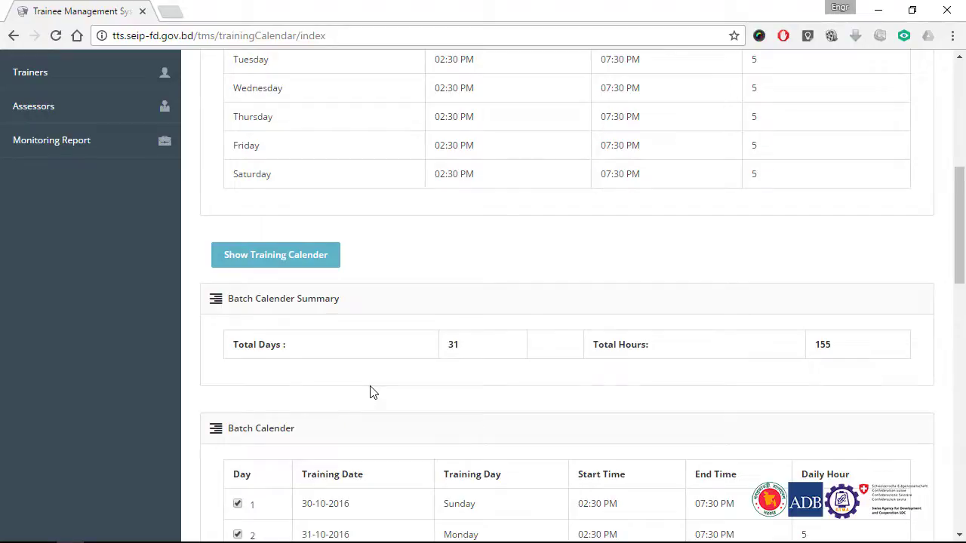
{"action": "scroll", "coordinate": [371, 358], "scroll_direction": "down", "scroll_amount": 4}
{"action": "scroll", "coordinate": [360, 328], "scroll_direction": "up", "scroll_amount": 1}
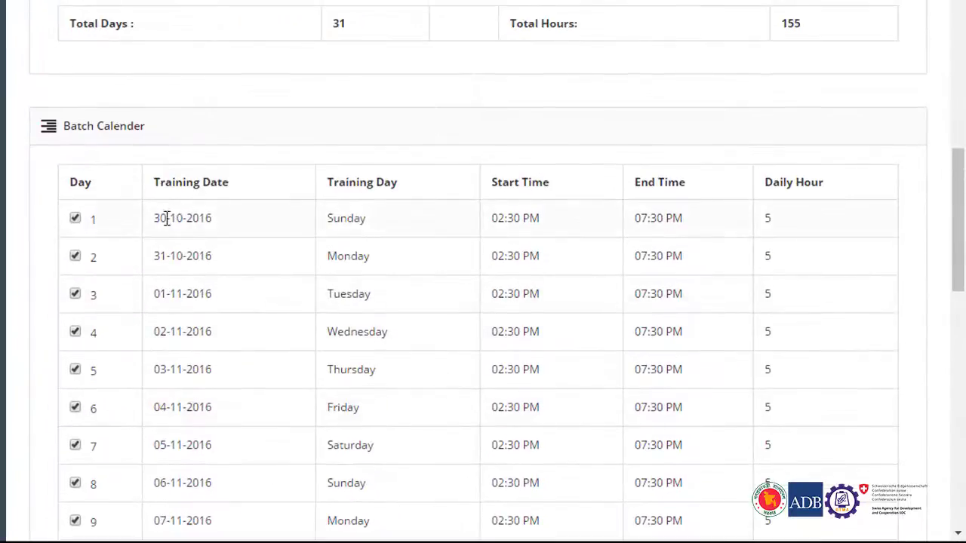
{"action": "scroll", "coordinate": [174, 240], "scroll_direction": "down", "scroll_amount": 10}
{"action": "scroll", "coordinate": [193, 363], "scroll_direction": "down", "scroll_amount": 3}
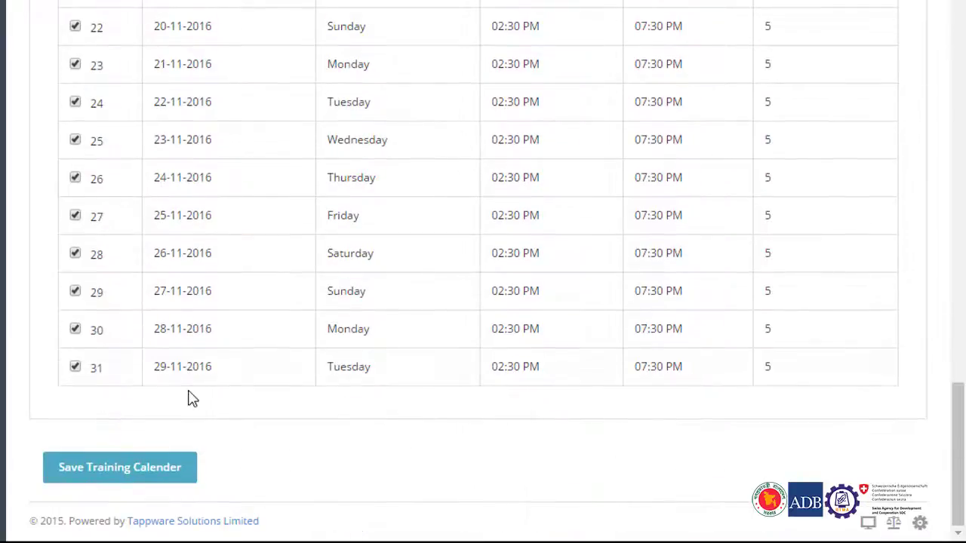
{"action": "scroll", "coordinate": [227, 384], "scroll_direction": "up", "scroll_amount": 13}
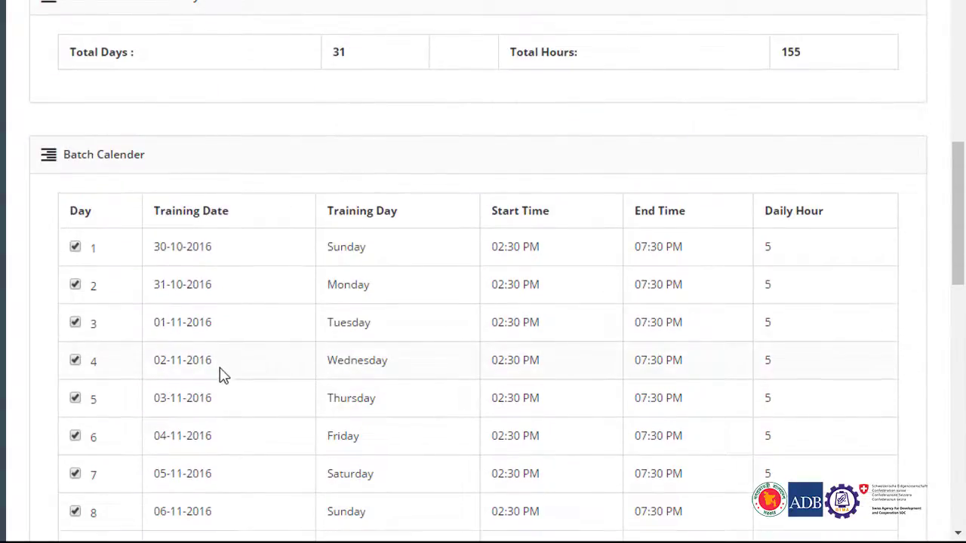
{"action": "scroll", "coordinate": [226, 340], "scroll_direction": "up", "scroll_amount": 2}
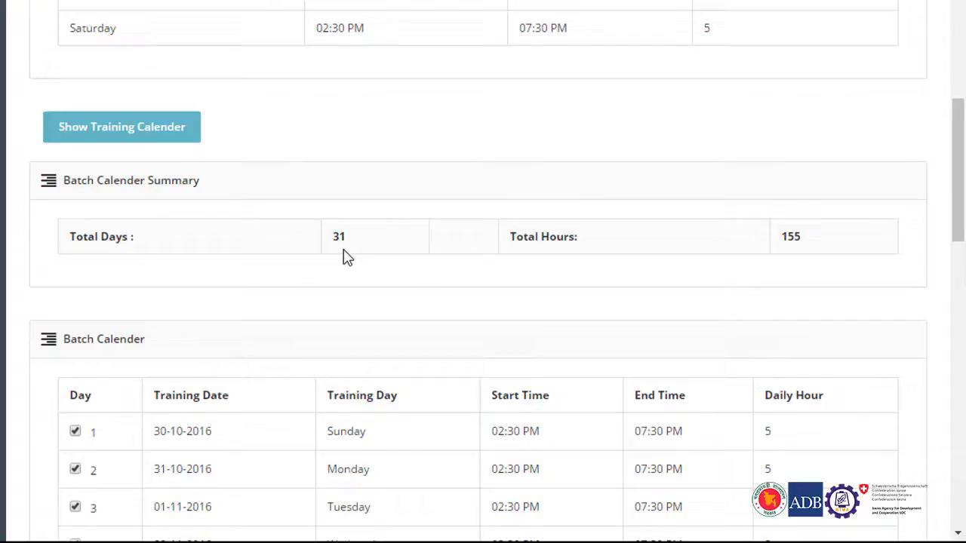
{"action": "scroll", "coordinate": [394, 215], "scroll_direction": "down", "scroll_amount": 2}
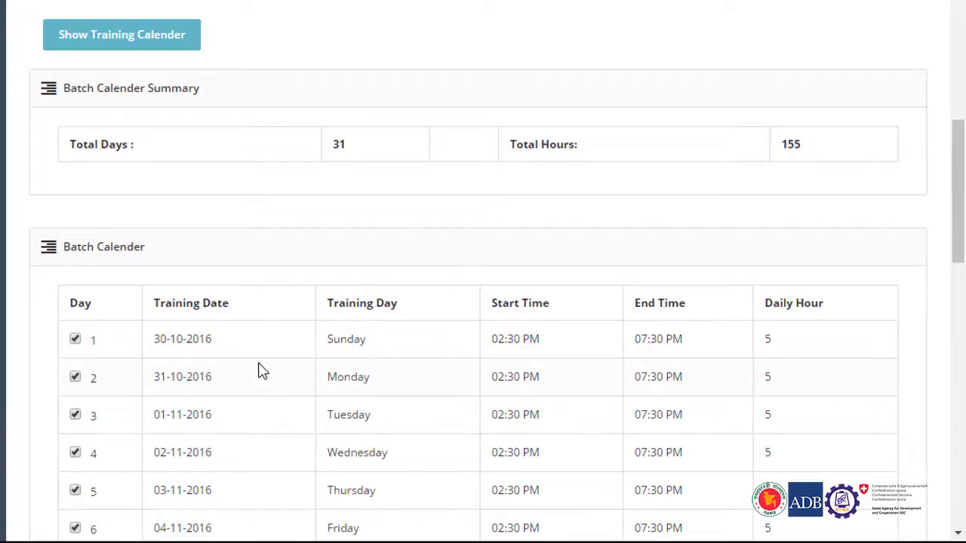
Exclude the even-numbered training days 2 to 22 and days 26, 28 and 30 from the batch calendar.
{"action": "scroll", "coordinate": [260, 370], "scroll_direction": "down", "scroll_amount": 2}
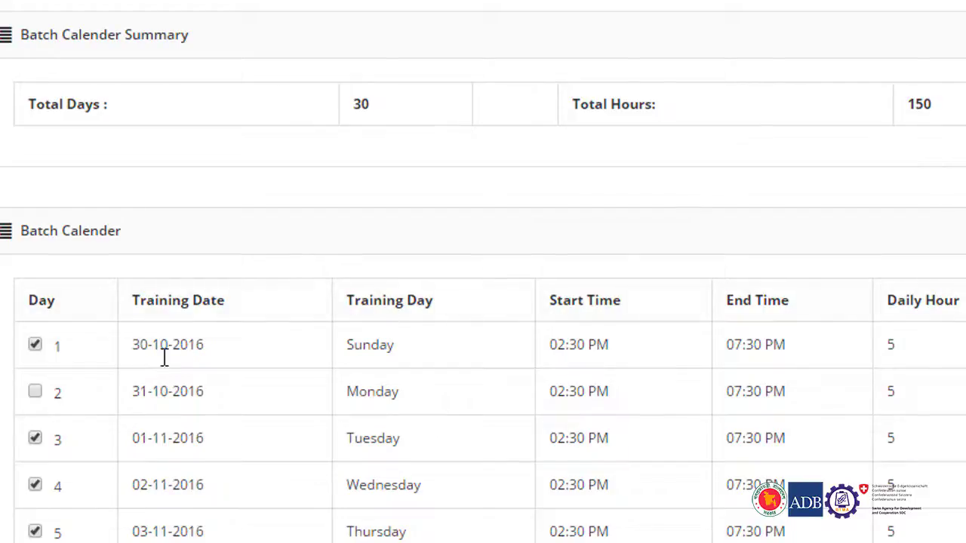
{"action": "scroll", "coordinate": [67, 330], "scroll_direction": "down", "scroll_amount": 2}
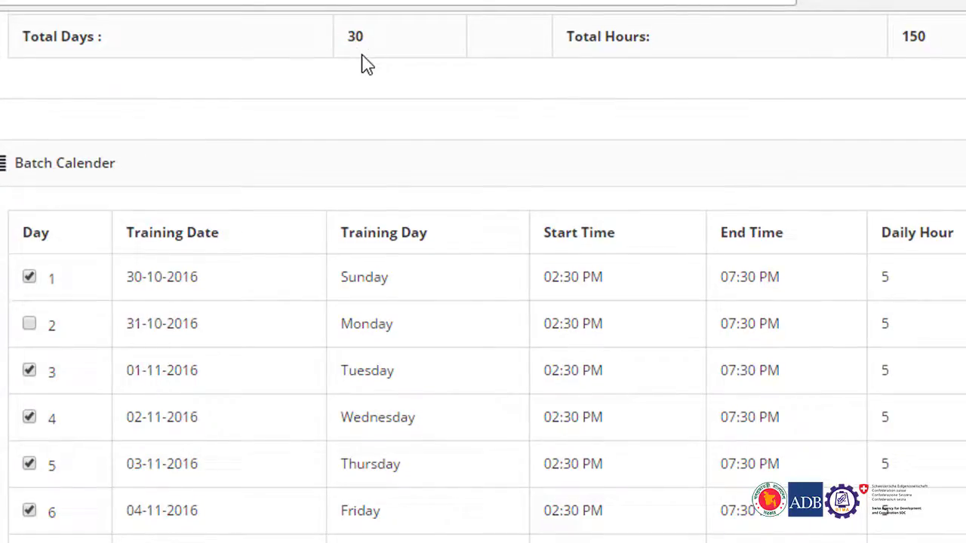
{"action": "left_click", "coordinate": [29, 416]}
{"action": "scroll", "coordinate": [194, 389], "scroll_direction": "down", "scroll_amount": 3}
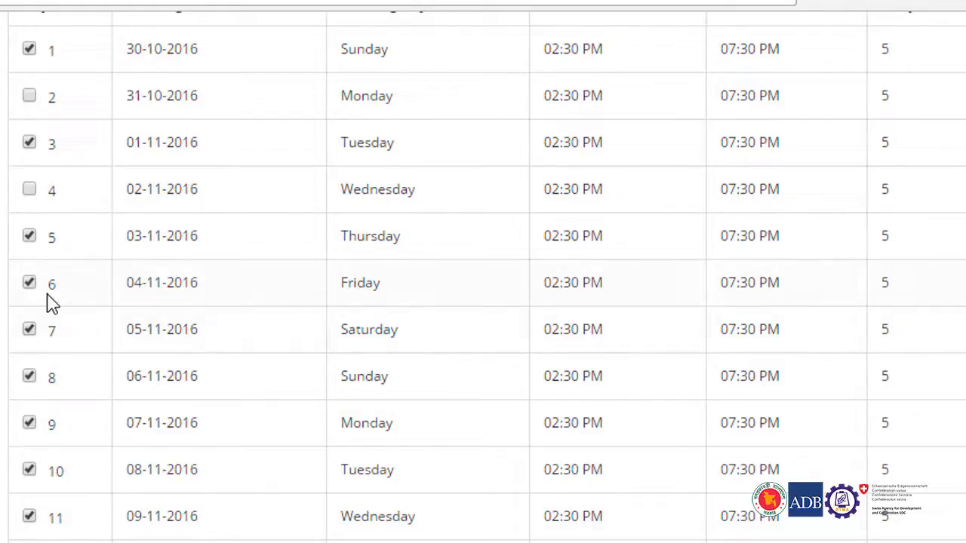
{"action": "left_click", "coordinate": [30, 283]}
{"action": "scroll", "coordinate": [209, 500], "scroll_direction": "down", "scroll_amount": 10}
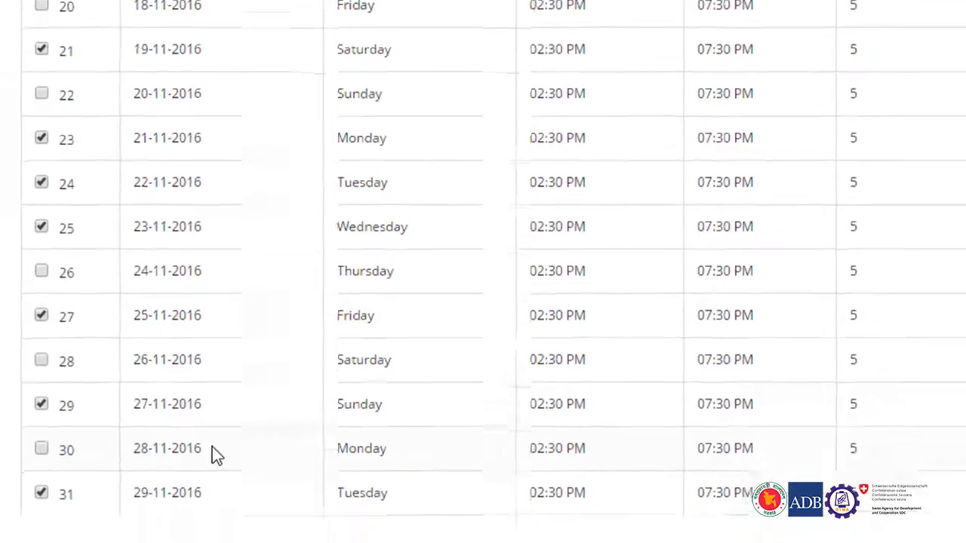
{"action": "scroll", "coordinate": [226, 314], "scroll_direction": "up", "scroll_amount": 8}
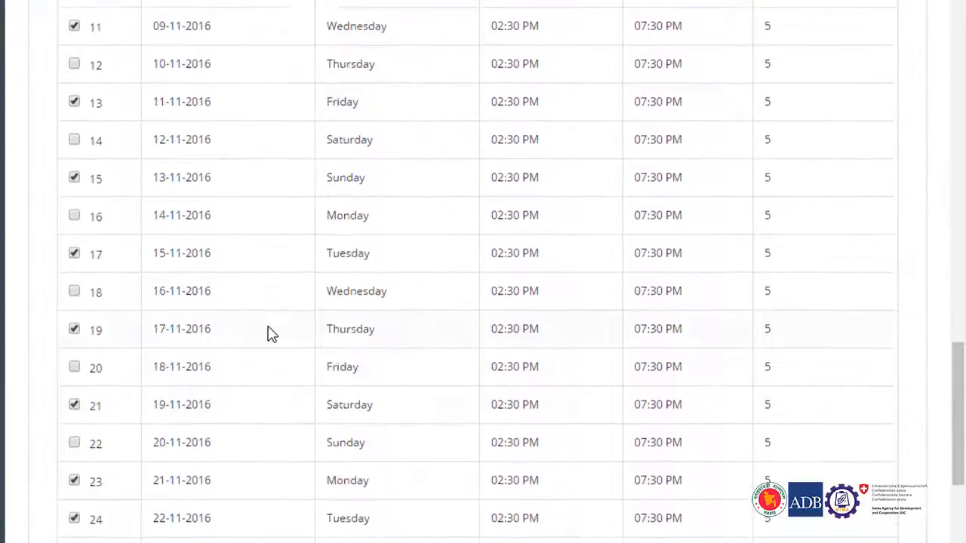
{"action": "scroll", "coordinate": [279, 347], "scroll_direction": "up", "scroll_amount": 6}
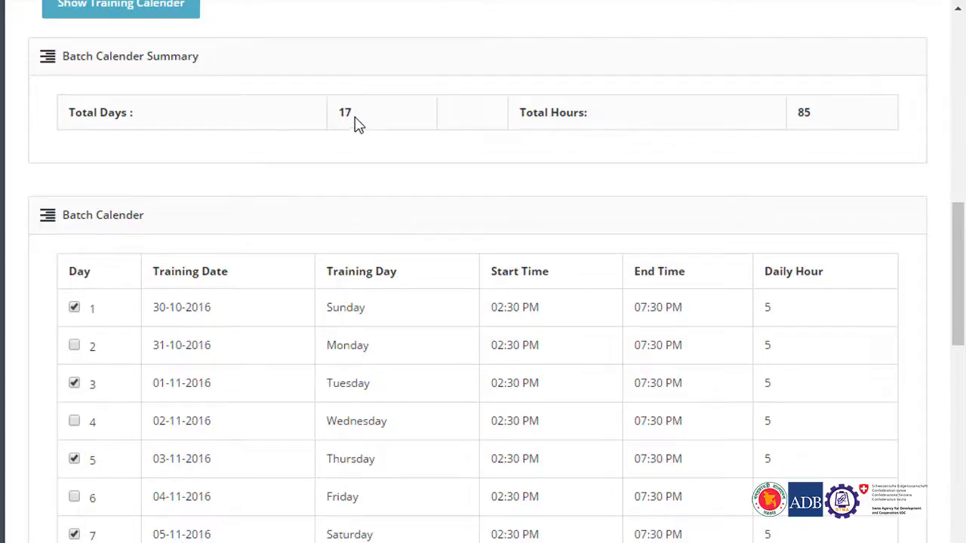
{"action": "scroll", "coordinate": [271, 185], "scroll_direction": "down", "scroll_amount": 11}
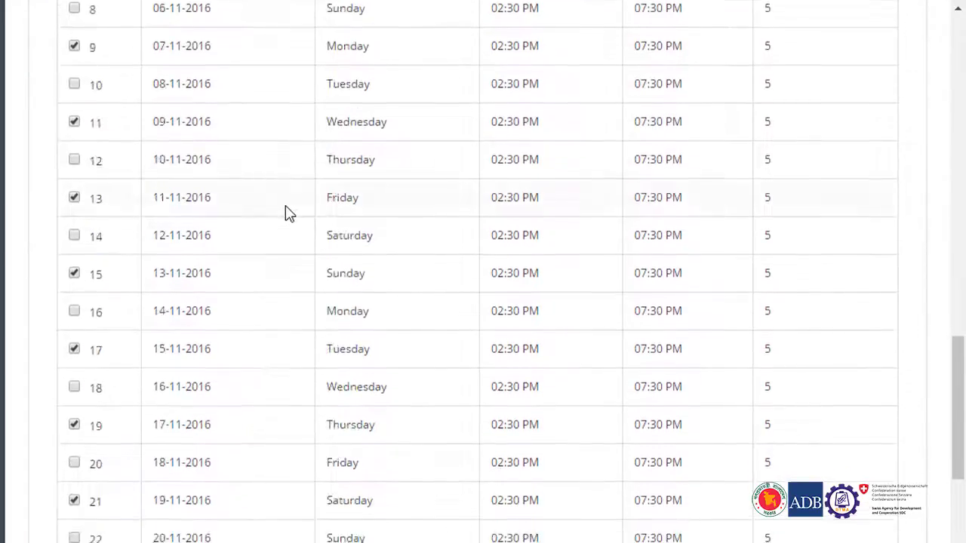
{"action": "scroll", "coordinate": [288, 215], "scroll_direction": "down", "scroll_amount": 3}
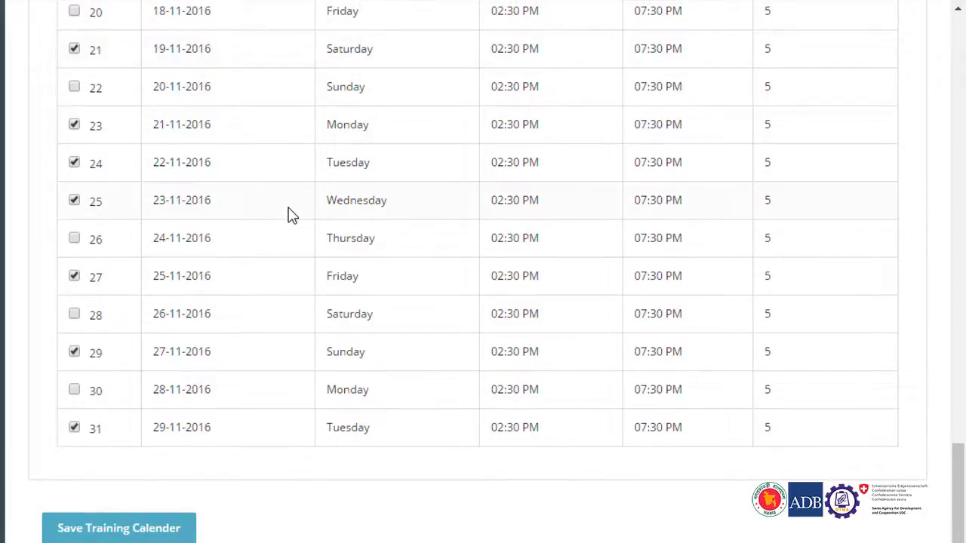
{"action": "left_click", "coordinate": [77, 166]}
{"action": "scroll", "coordinate": [80, 287], "scroll_direction": "up", "scroll_amount": 20}
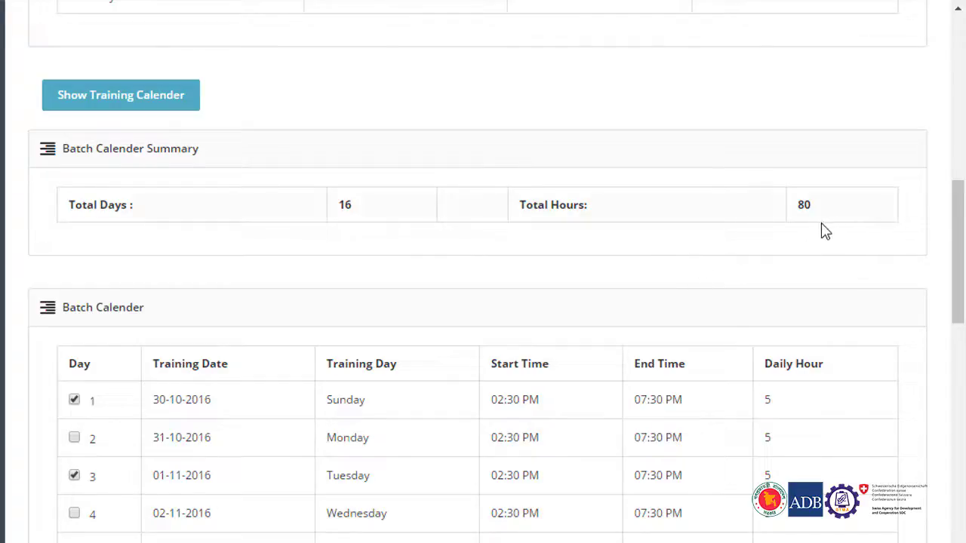
Review the selected training days and save the training calendar.
{"action": "scroll", "coordinate": [820, 240], "scroll_direction": "down", "scroll_amount": 4}
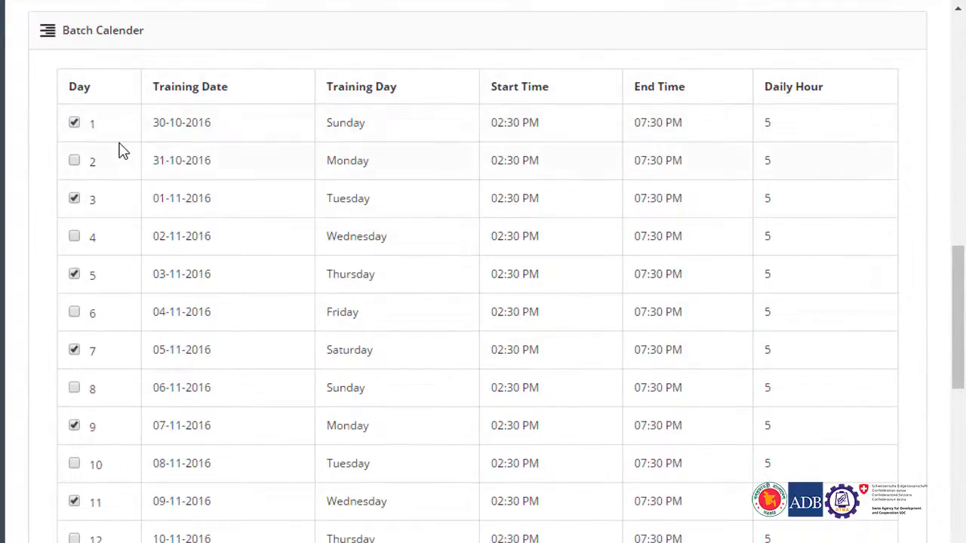
{"action": "scroll", "coordinate": [116, 149], "scroll_direction": "down", "scroll_amount": 4}
{"action": "scroll", "coordinate": [54, 201], "scroll_direction": "down", "scroll_amount": 8}
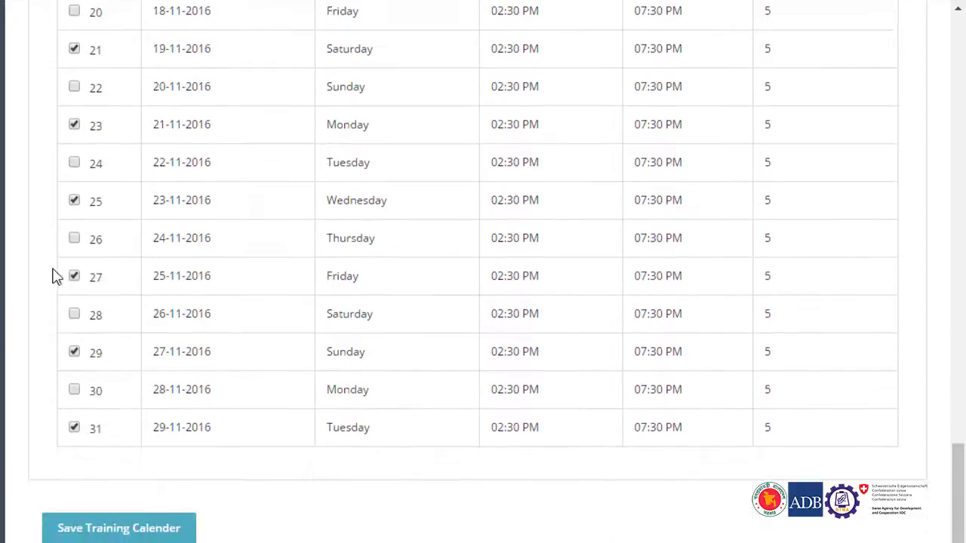
{"action": "left_click", "coordinate": [113, 531]}
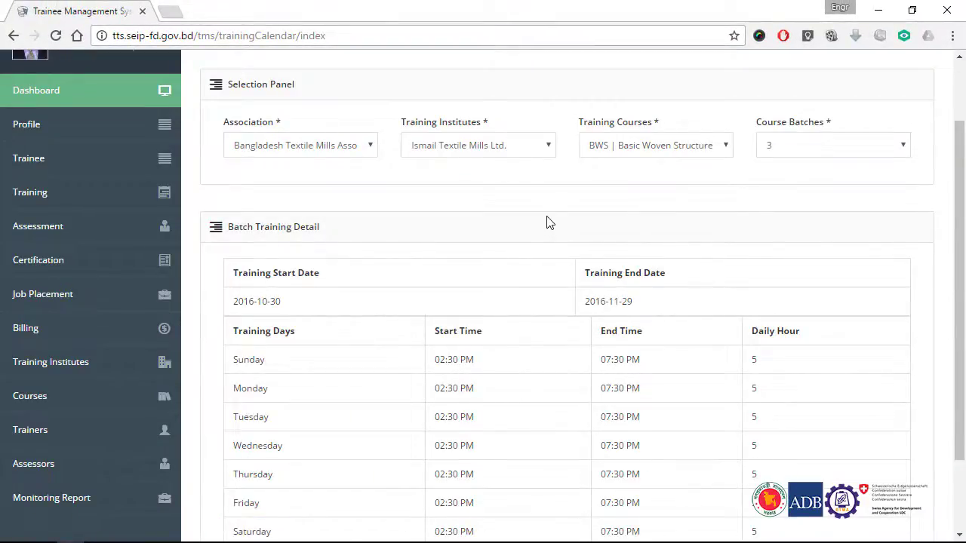
{"action": "scroll", "coordinate": [569, 167], "scroll_direction": "down", "scroll_amount": 2}
{"action": "scroll", "coordinate": [565, 178], "scroll_direction": "up", "scroll_amount": 1}
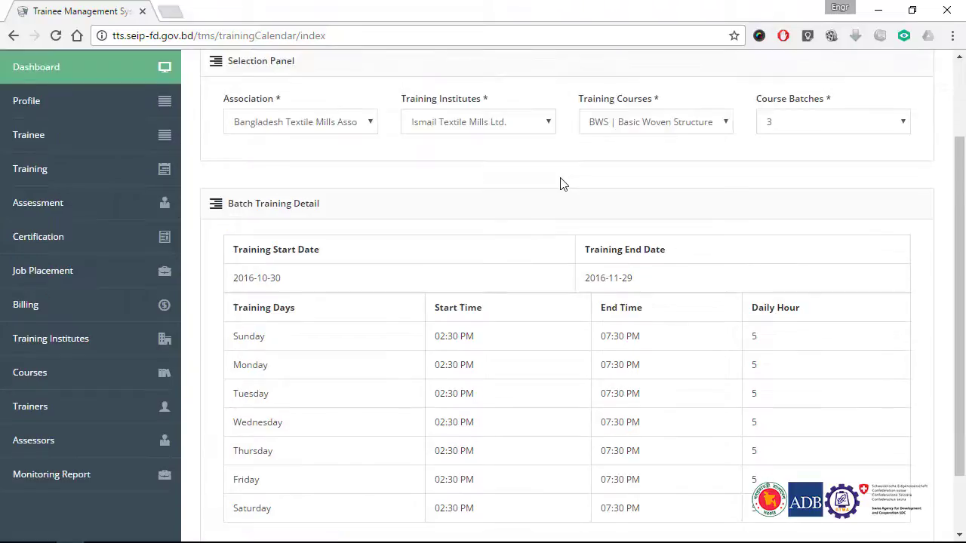